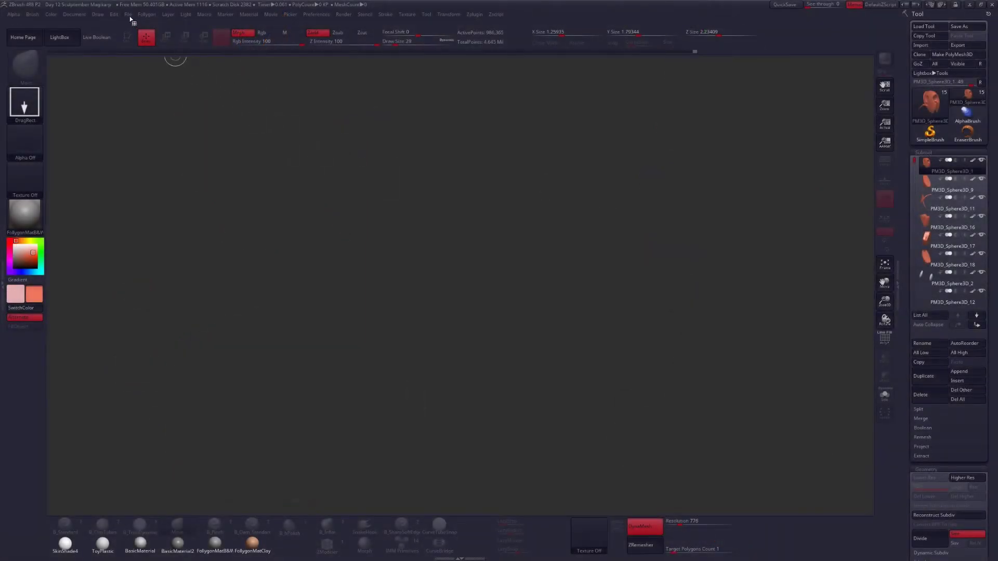
Turn on File > UndoHistory so it saves with the project, then draw the Magikarp on the canvas.
{"action": "left_click", "coordinate": [129, 16]}
{"action": "left_click", "coordinate": [191, 43]}
{"action": "left_click", "coordinate": [128, 14]}
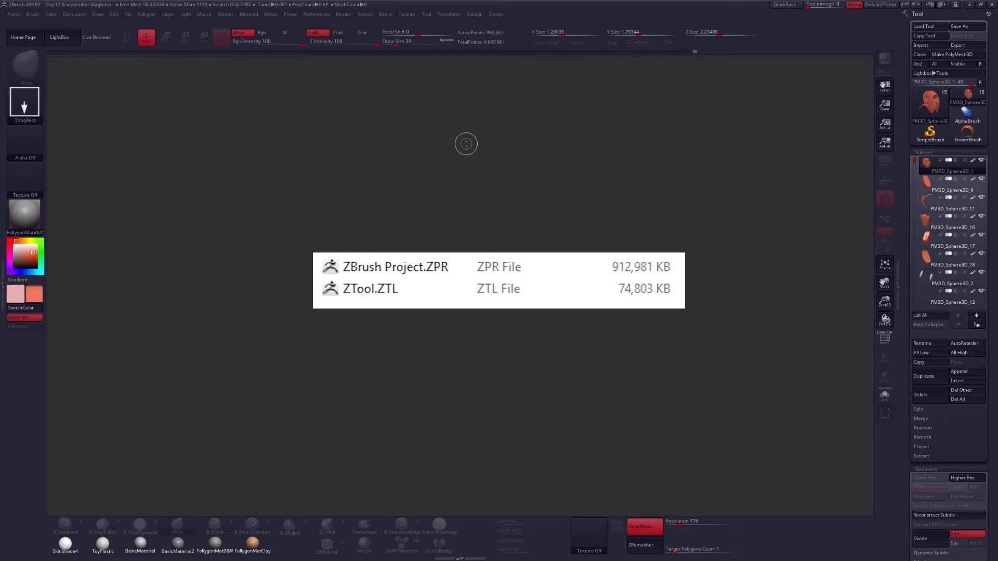
{"action": "left_click", "coordinate": [134, 20]}
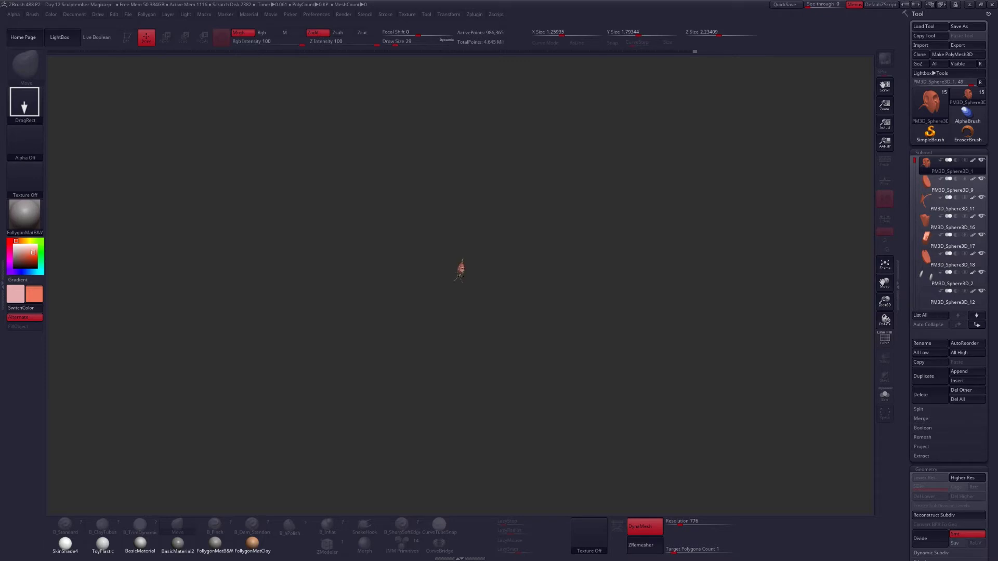
{"action": "left_click_drag", "start_coordinate": [460, 276], "coordinate": [461, 342]}
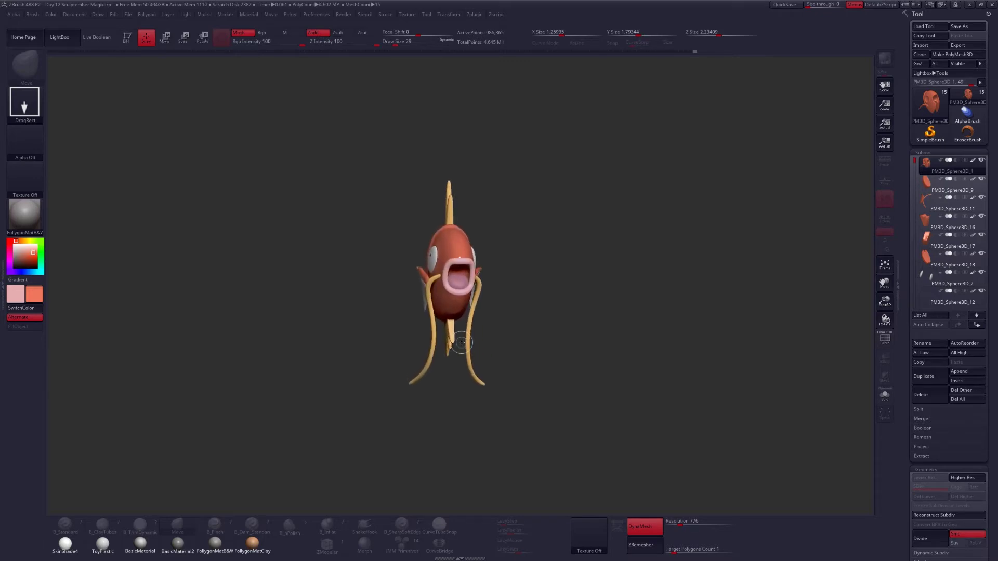
Put the Magikarp in Edit mode, rotate it sideways, and jump to the first then latest undo step.
{"action": "key", "text": "t"}
{"action": "left_click_drag", "start_coordinate": [636, 287], "coordinate": [740, 281]}
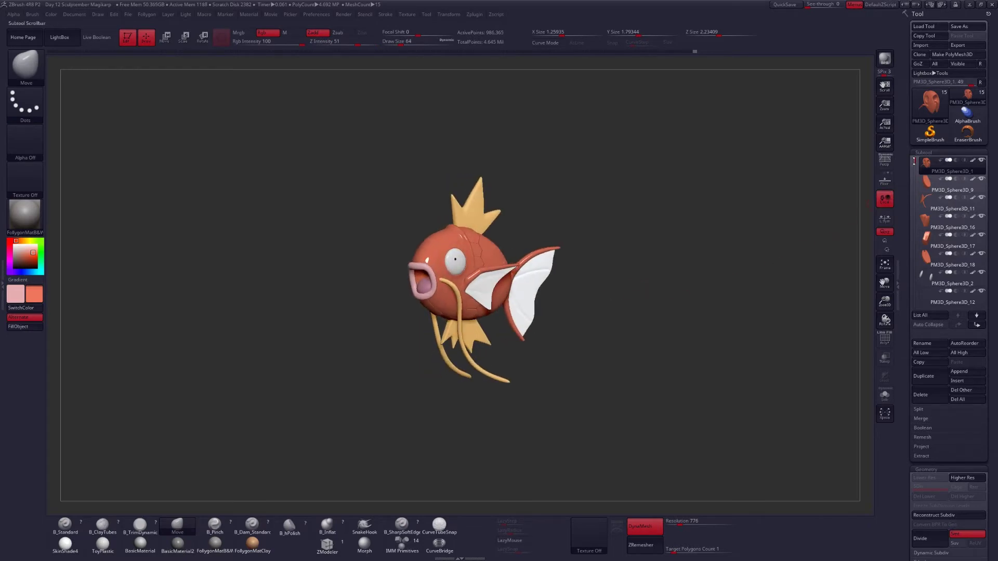
{"action": "mouse_move", "coordinate": [914, 161]}
{"action": "left_mouse_down"}
{"action": "mouse_move", "coordinate": [916, 200]}
{"action": "mouse_move", "coordinate": [914, 161]}
{"action": "left_mouse_up"}
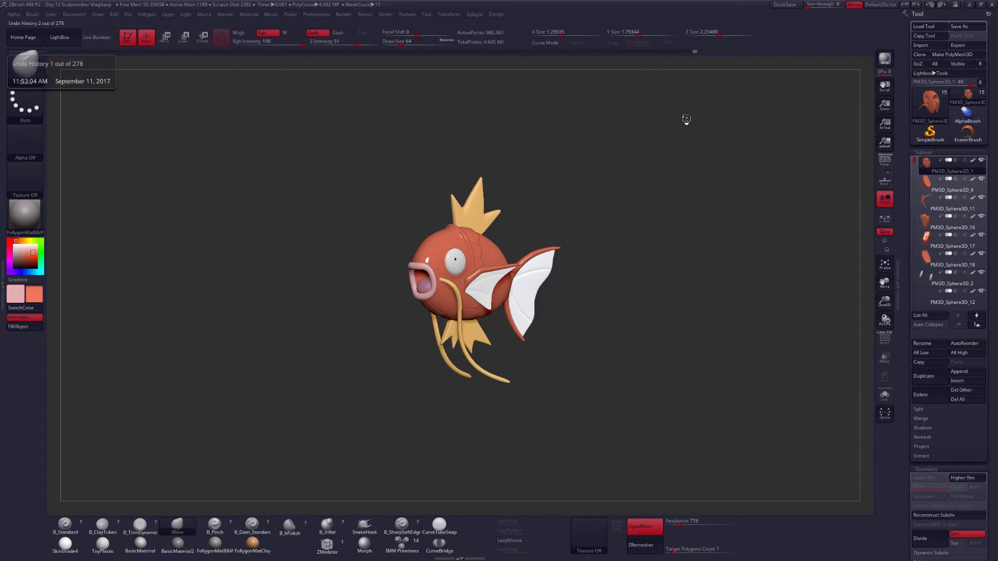
{"action": "left_click", "coordinate": [49, 51]}
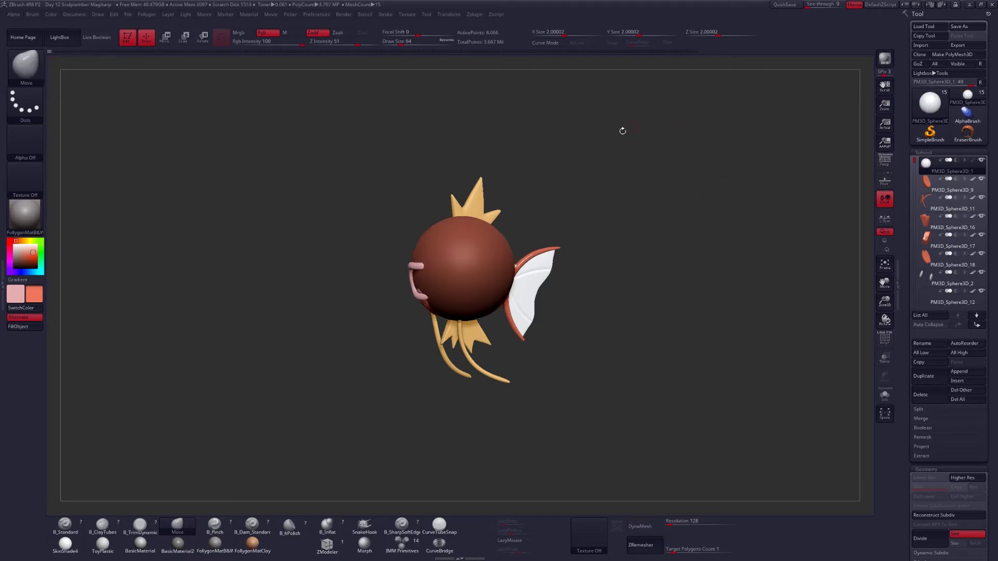
{"action": "left_click", "coordinate": [695, 51]}
Dock the Movie palette in the side tray and set Overlay Image opacity to 0.
{"action": "left_click", "coordinate": [2, 281]}
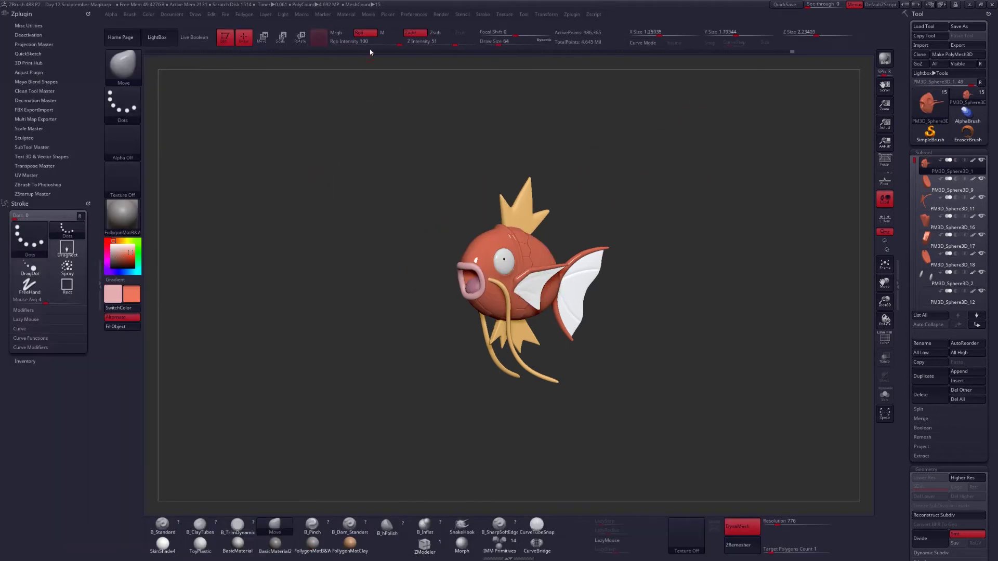
{"action": "left_click", "coordinate": [367, 15]}
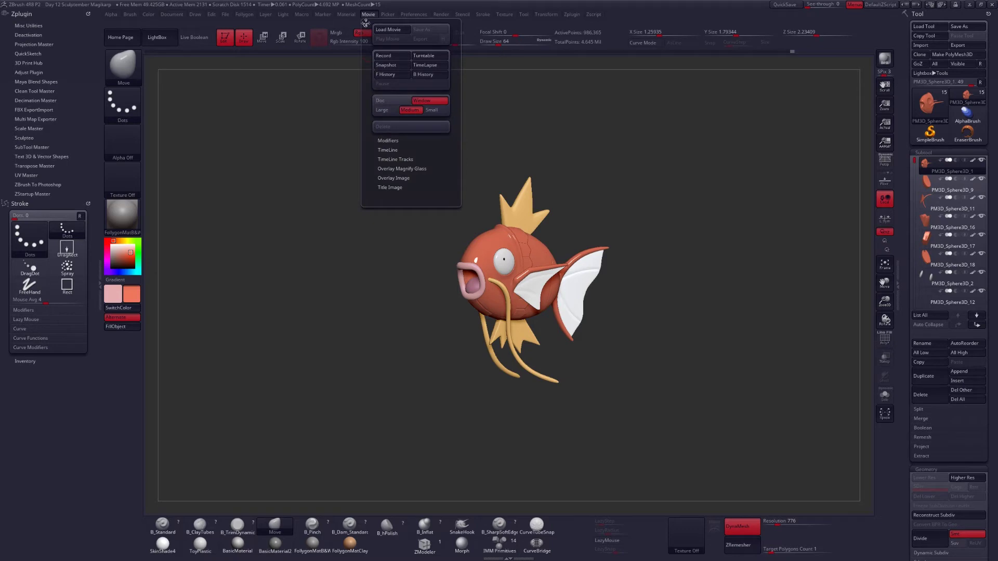
{"action": "left_click", "coordinate": [365, 23]}
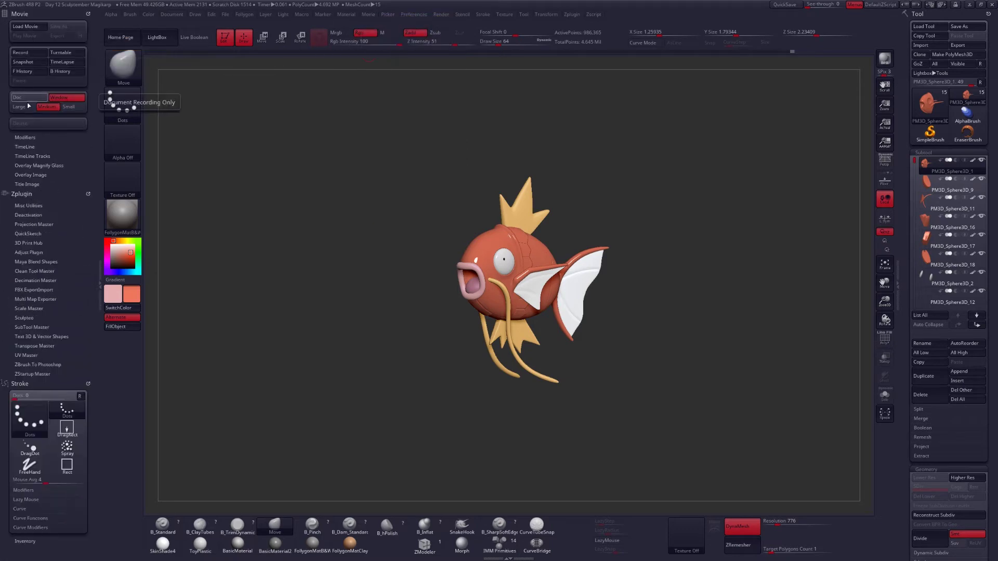
{"action": "left_click", "coordinate": [43, 184]}
{"action": "left_click", "coordinate": [41, 176]}
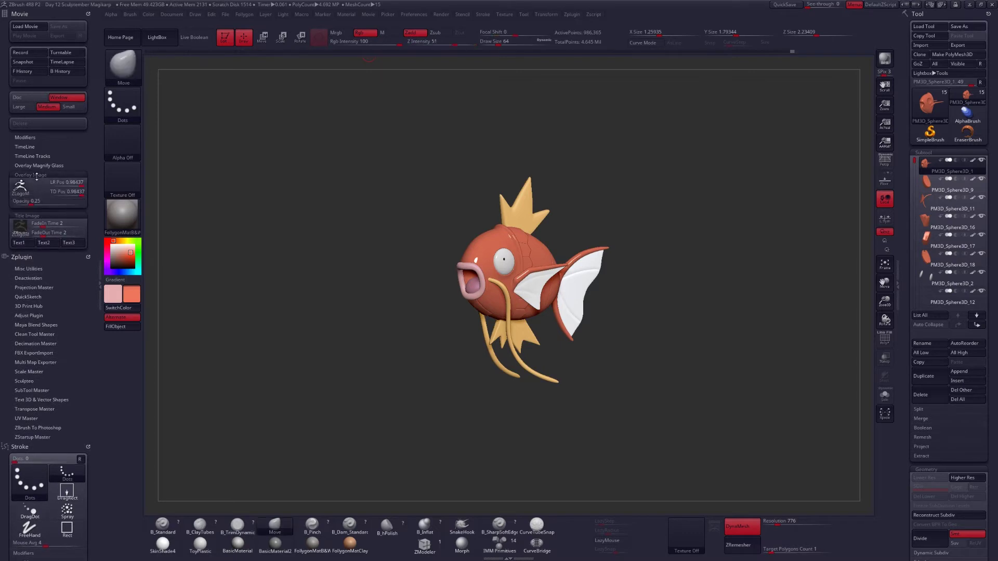
{"action": "left_click_drag", "start_coordinate": [43, 202], "coordinate": [40, 236]}
{"action": "left_click", "coordinate": [36, 216]}
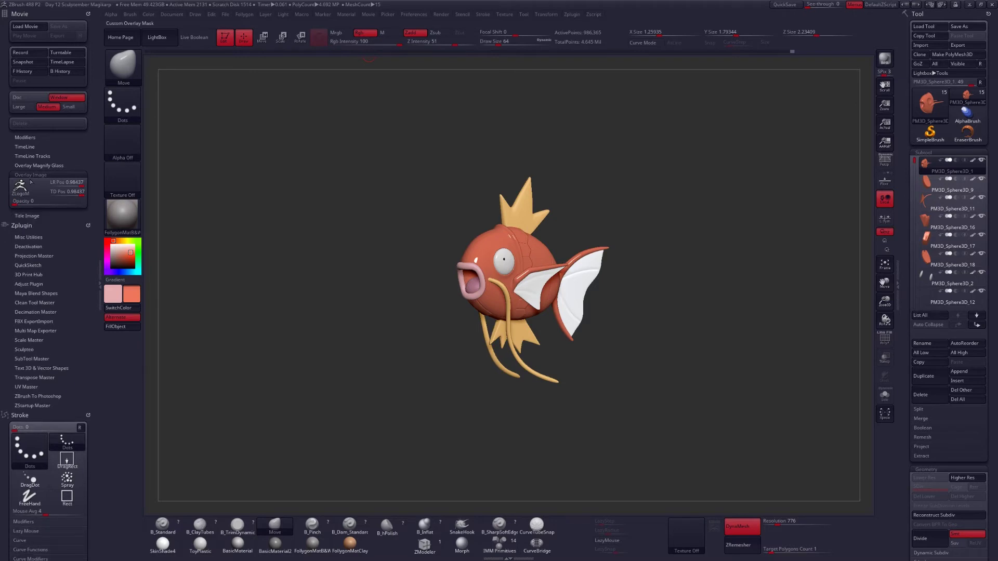
{"action": "left_click", "coordinate": [30, 176]}
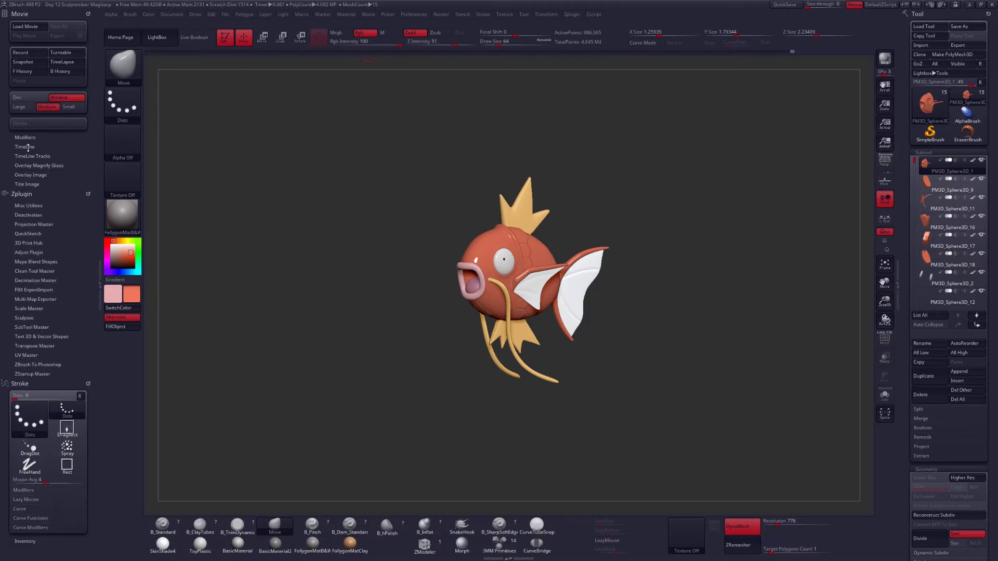
Turn on the Movie TimeLine so it shows across the canvas.
{"action": "left_click", "coordinate": [27, 147]}
{"action": "left_click", "coordinate": [27, 137]}
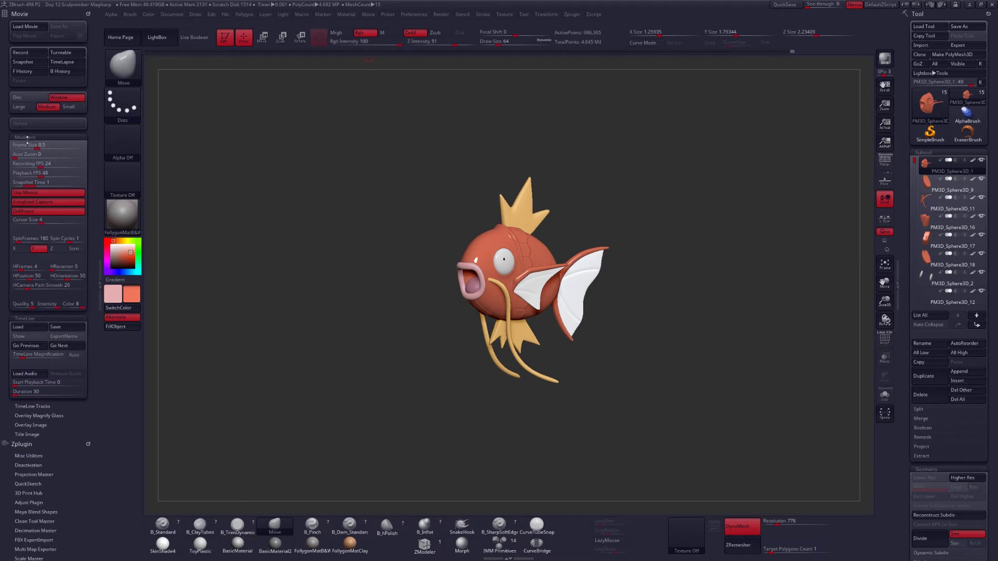
{"action": "left_click", "coordinate": [39, 341]}
{"action": "left_click", "coordinate": [33, 318]}
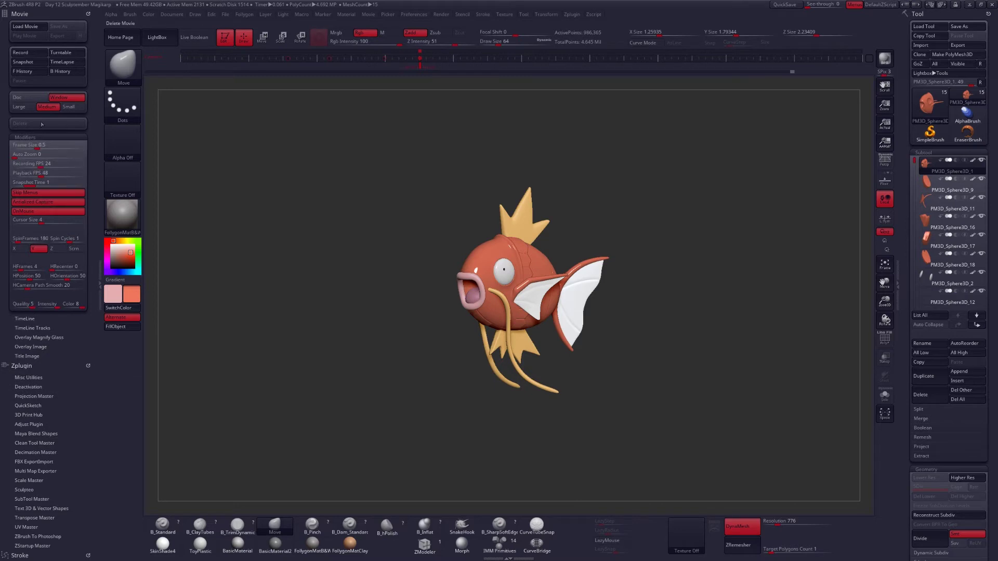
Set the movie to record Doc only at Large size with SpinFrames 1.
{"action": "left_click", "coordinate": [31, 98]}
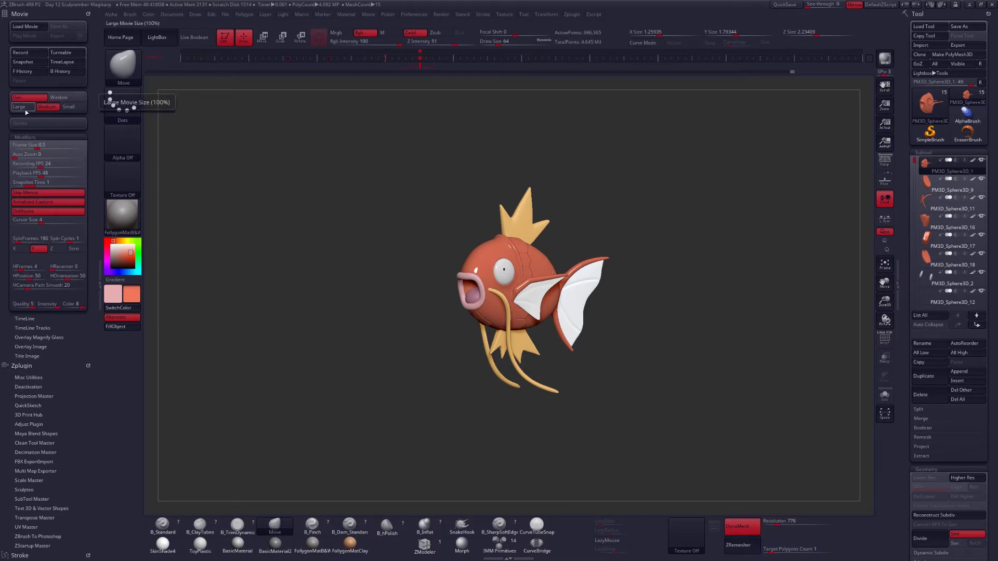
{"action": "left_click", "coordinate": [23, 106]}
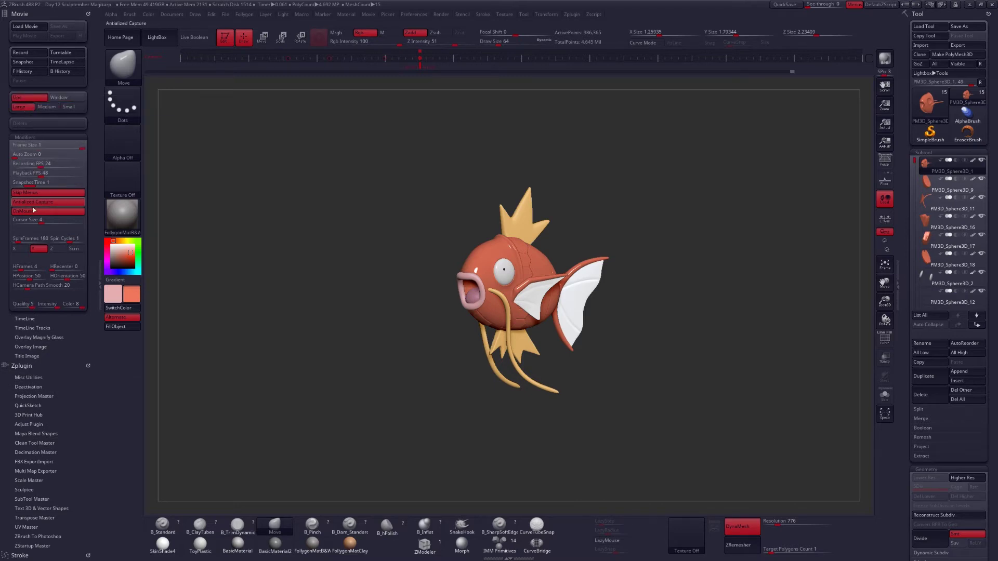
{"action": "left_click_drag", "start_coordinate": [23, 238], "coordinate": [52, 240]}
{"action": "left_click", "coordinate": [66, 136]}
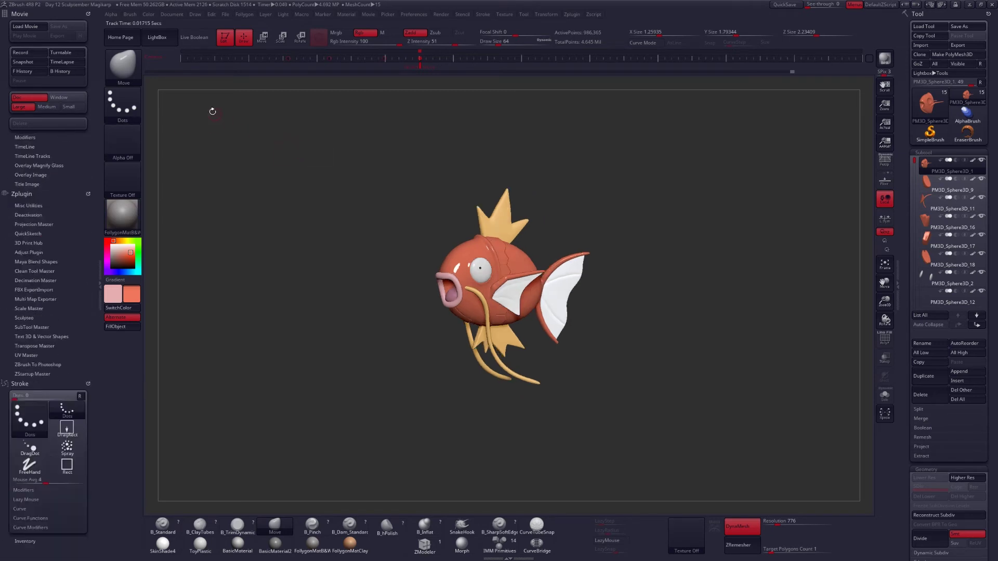
Resize the document to 1920 width and zoom out to show the whole document.
{"action": "left_click", "coordinate": [170, 15]}
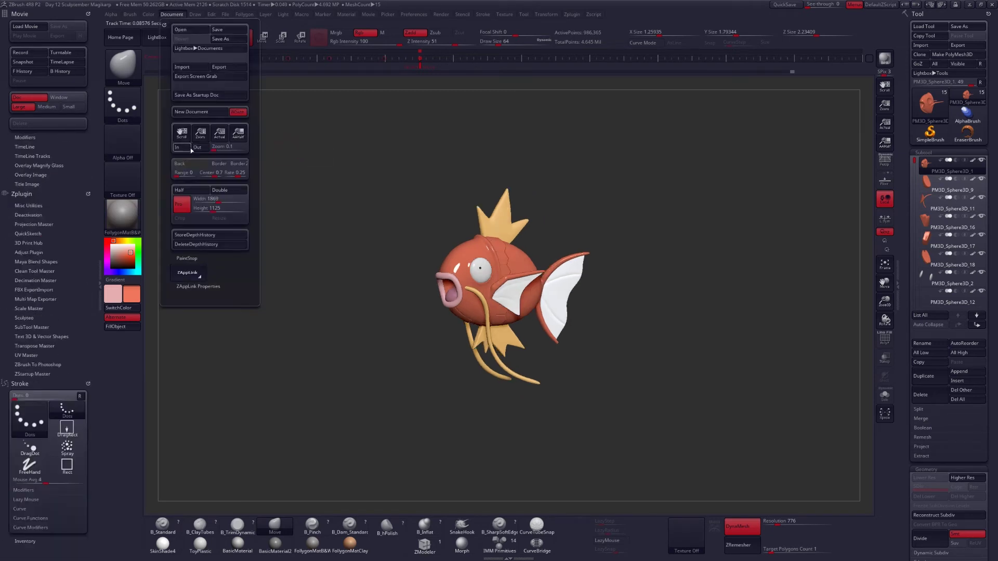
{"action": "left_click", "coordinate": [208, 200]}
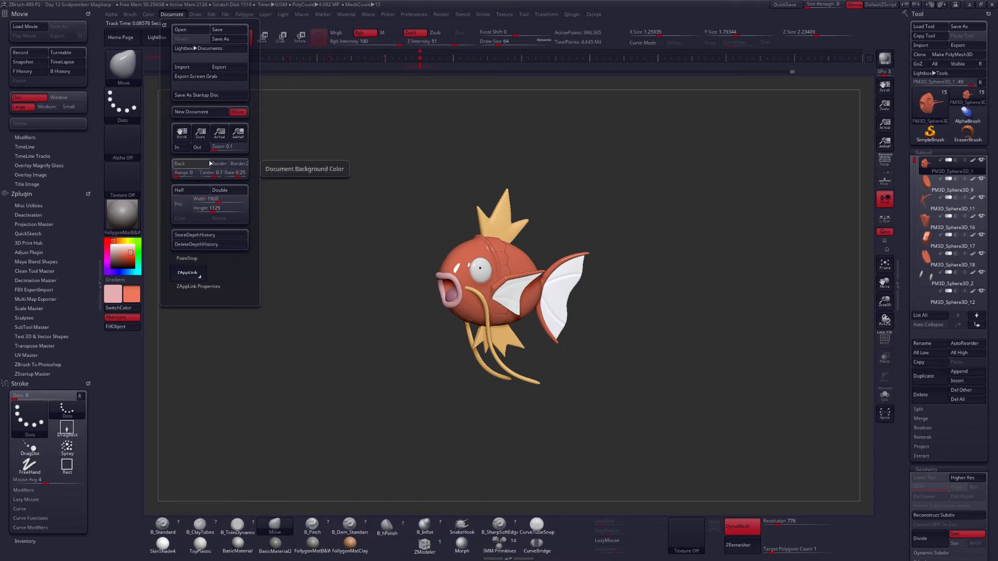
{"action": "type", "text": "1080"}
{"action": "key", "text": "Return"}
{"action": "left_click", "coordinate": [229, 218]}
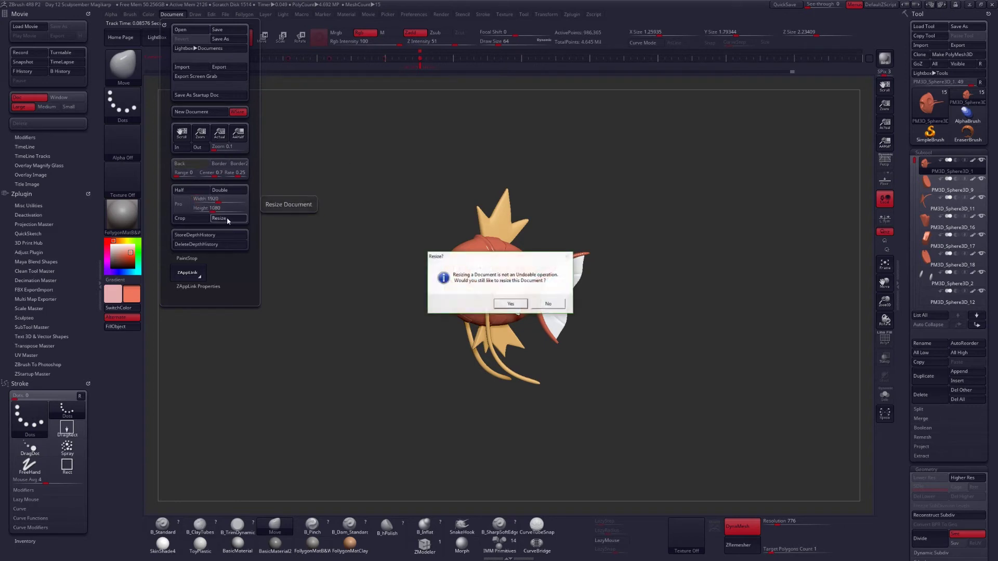
{"action": "left_click", "coordinate": [522, 304]}
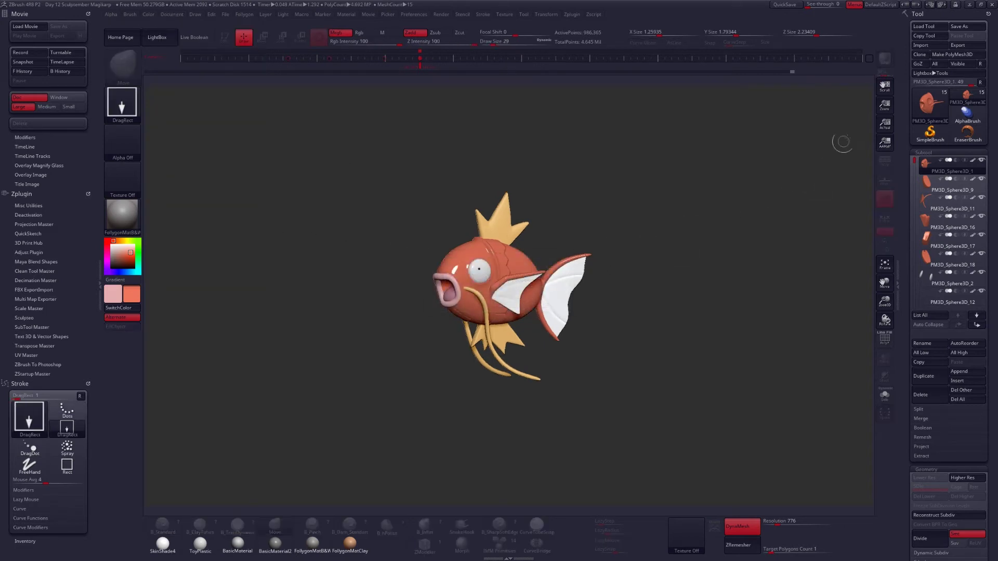
{"action": "left_click_drag", "start_coordinate": [884, 106], "coordinate": [790, 158]}
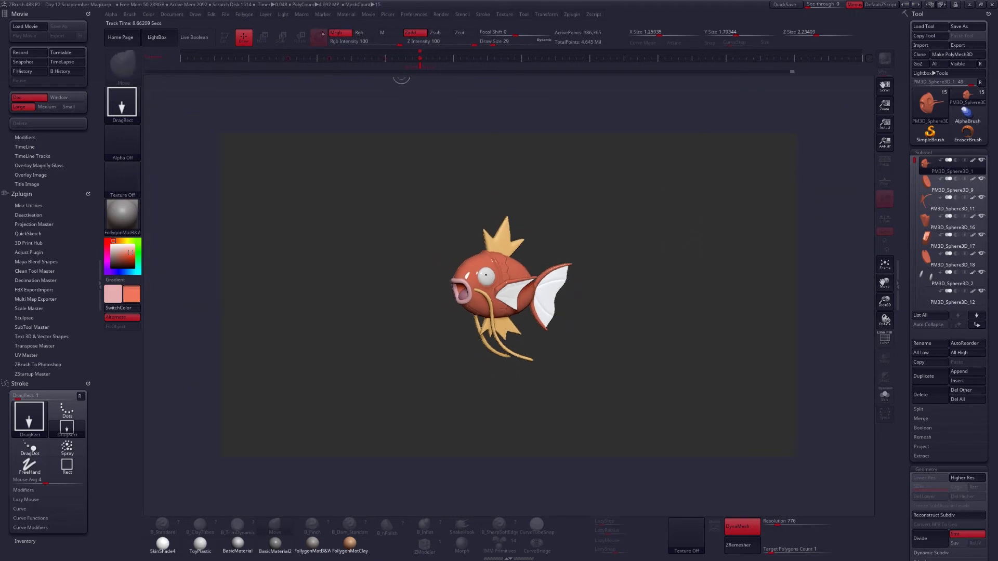
Clear the canvas layer, redraw the Magikarp in Edit mode, and turn it to a side view.
{"action": "left_click", "coordinate": [265, 15]}
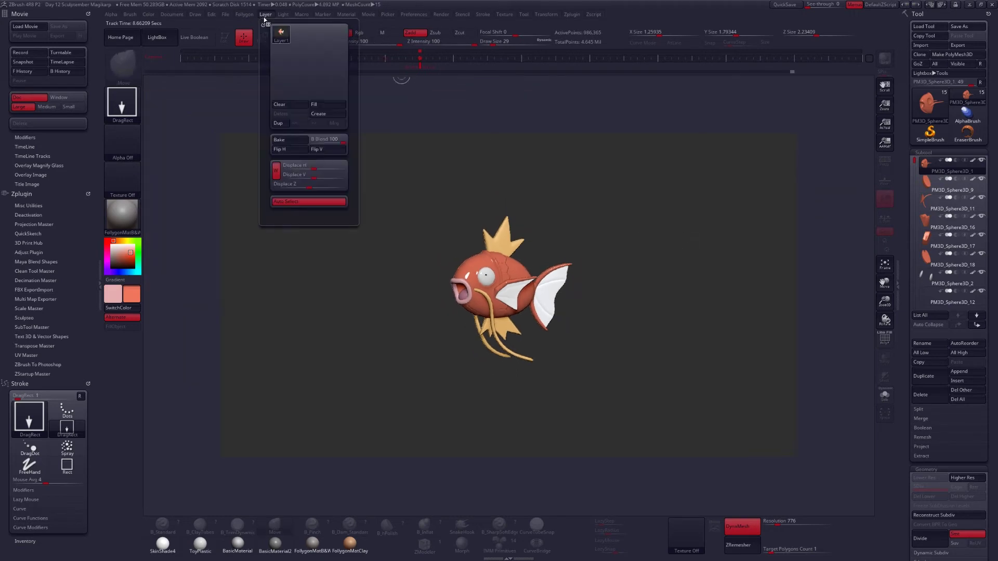
{"action": "left_click", "coordinate": [281, 105]}
{"action": "left_click_drag", "start_coordinate": [533, 288], "coordinate": [548, 351]}
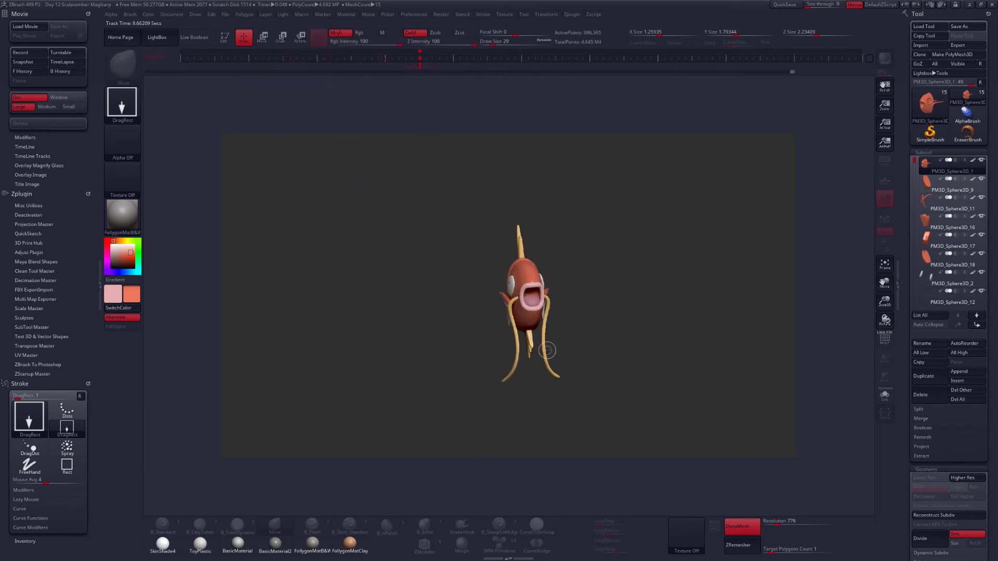
{"action": "key", "text": "t"}
{"action": "left_click_drag", "start_coordinate": [596, 330], "coordinate": [562, 331]}
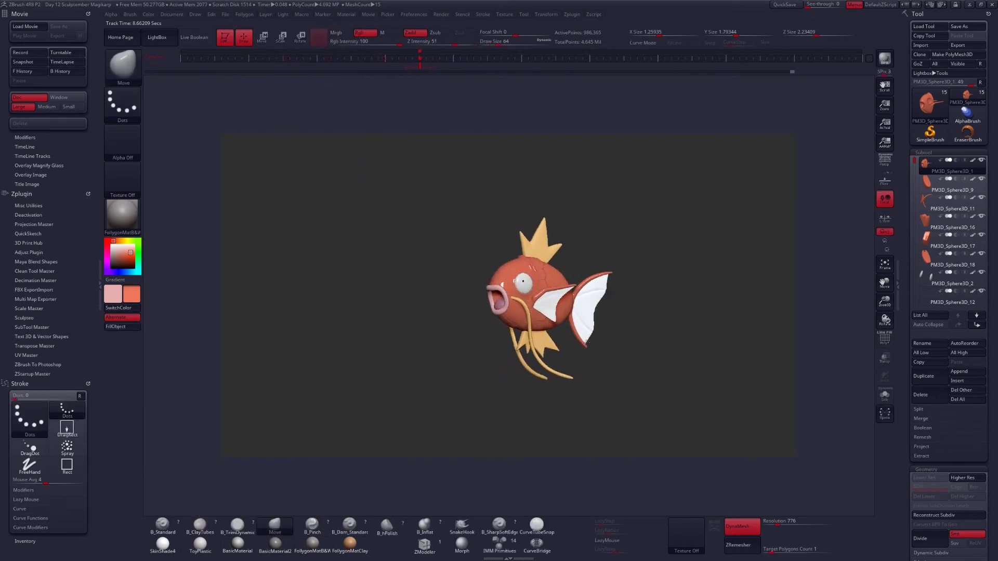
{"action": "left_click", "coordinate": [172, 14]}
Make the document background blue, enable perspective with a 30 Angle Of View, and rotate the fish slightly.
{"action": "left_click", "coordinate": [187, 163]}
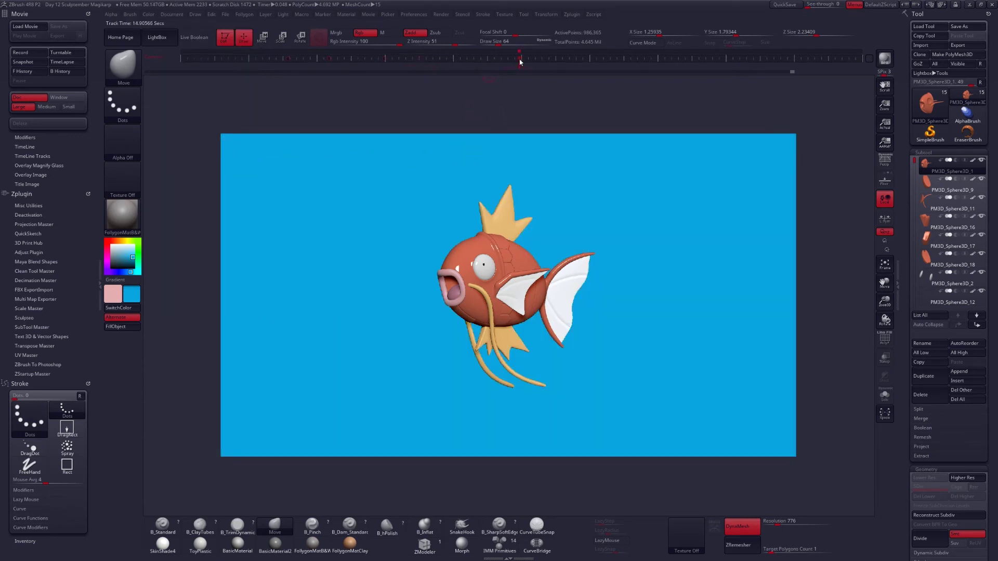
{"action": "left_click_drag", "start_coordinate": [548, 150], "coordinate": [555, 149]}
{"action": "left_click", "coordinate": [884, 160]}
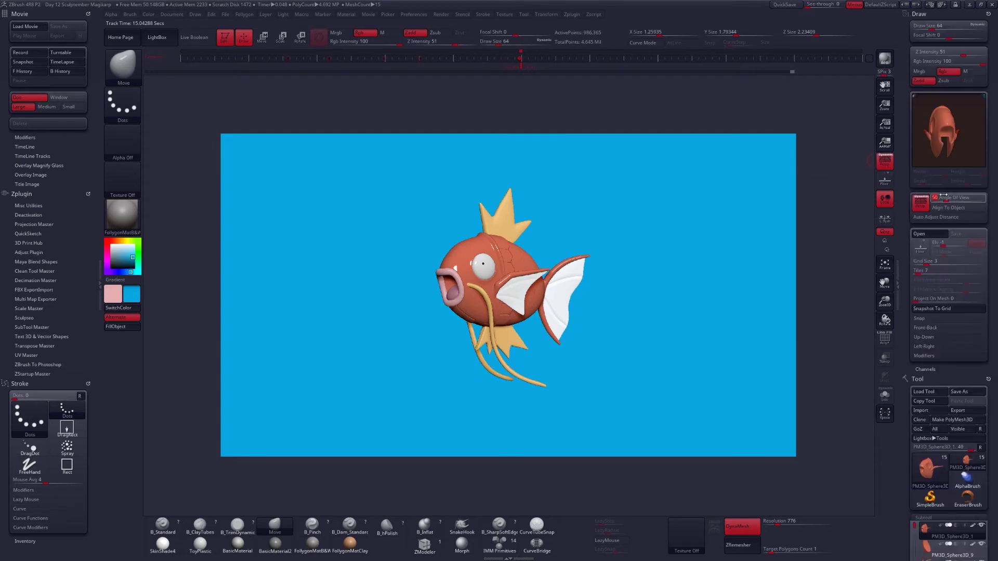
{"action": "type", "text": "30"}
{"action": "key", "text": "Return"}
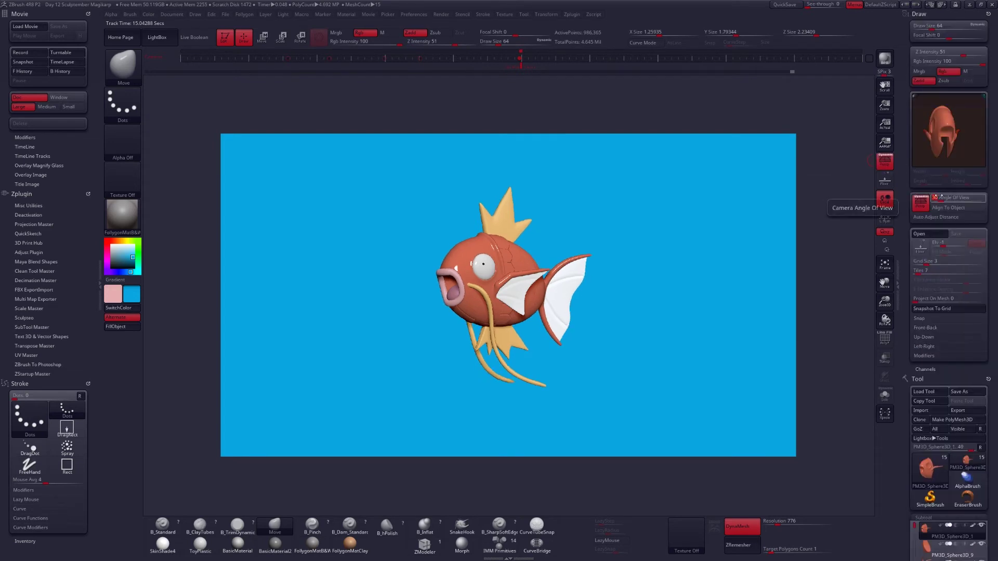
{"action": "scroll", "coordinate": [925, 162], "scroll_direction": "down", "scroll_amount": 5}
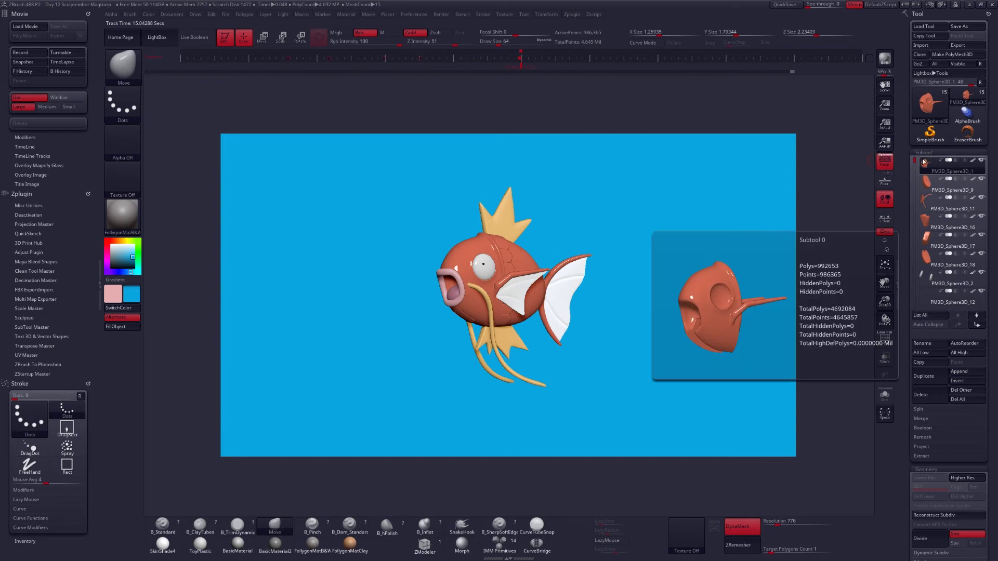
{"action": "mouse_move", "coordinate": [916, 163]}
{"action": "left_mouse_down"}
{"action": "mouse_move", "coordinate": [920, 261]}
{"action": "mouse_move", "coordinate": [917, 161]}
{"action": "left_mouse_up"}
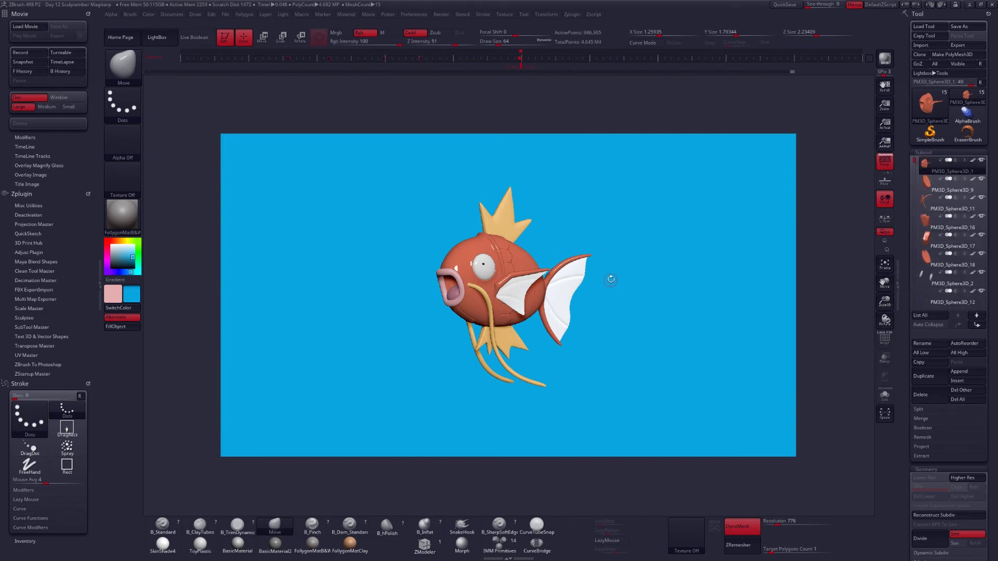
{"action": "left_click_drag", "start_coordinate": [611, 279], "coordinate": [616, 278]}
{"action": "mouse_move", "coordinate": [606, 318]}
{"action": "left_mouse_down"}
{"action": "mouse_move", "coordinate": [622, 322]}
{"action": "mouse_move", "coordinate": [616, 304]}
{"action": "mouse_move", "coordinate": [625, 317]}
{"action": "left_mouse_up"}
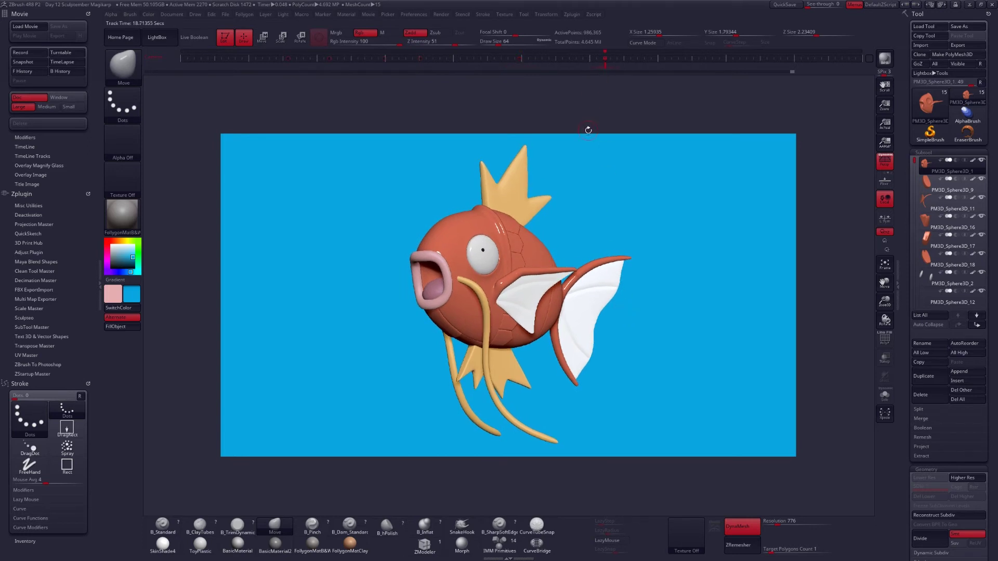
Solo the head subtool, rewind undo history to the starting sphere, and pick a grey colour.
{"action": "left_click", "coordinate": [982, 160], "text": "shift"}
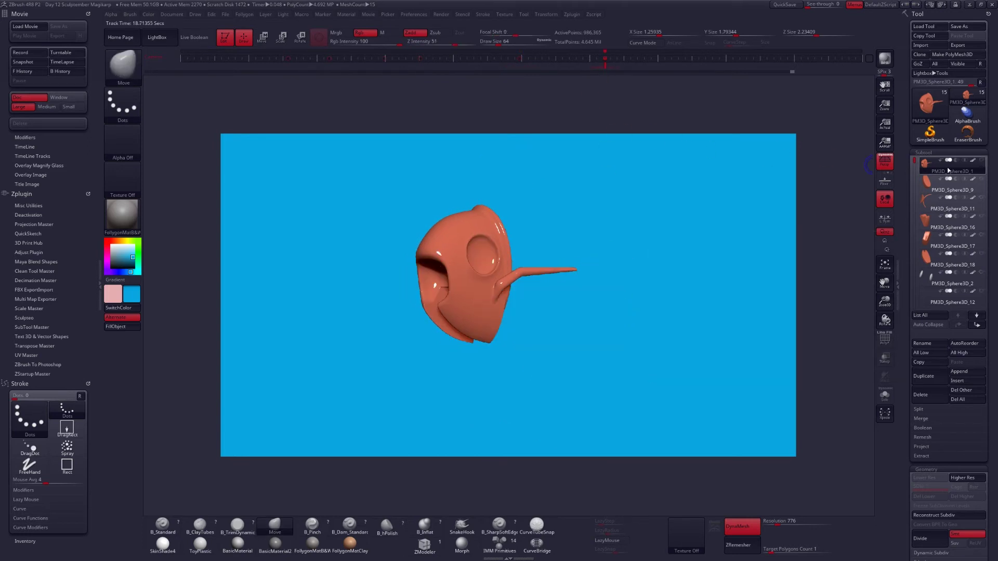
{"action": "left_click", "coordinate": [145, 73]}
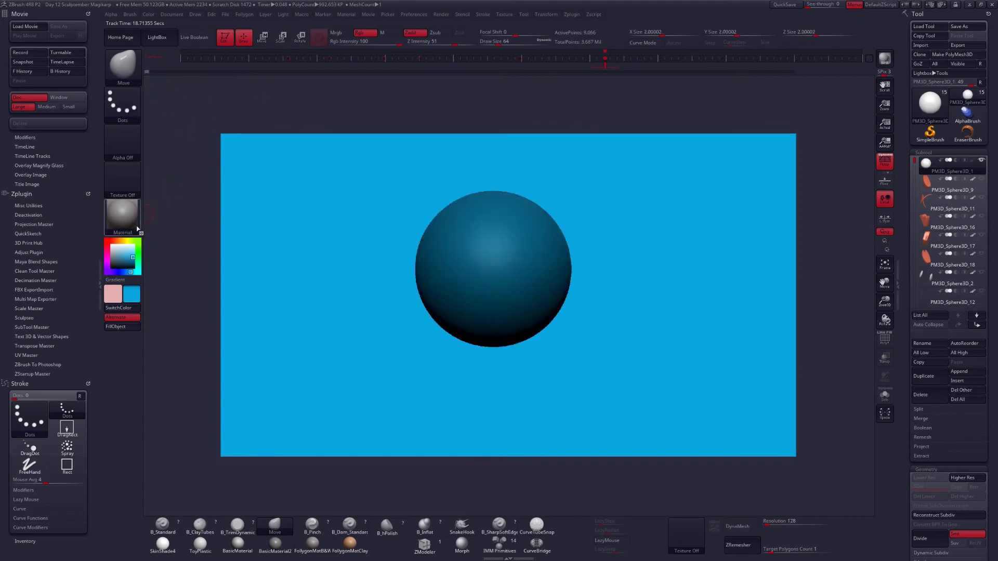
{"action": "left_click", "coordinate": [130, 250]}
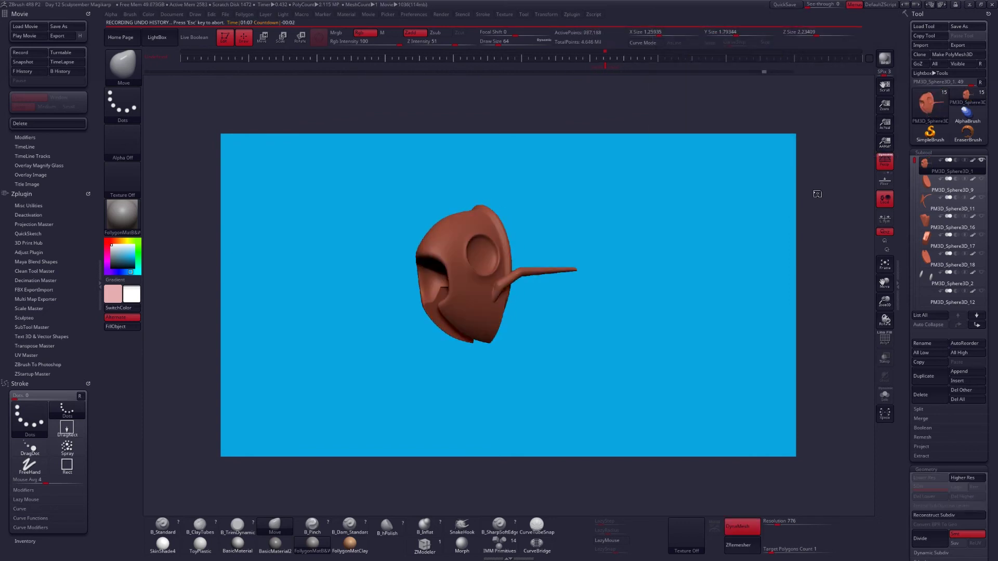
Turn off Zadd, try ToyPlastic then FollygonMatB&W, select PM3D_Sphere3D_9, and record the undo-history movie.
{"action": "left_click", "coordinate": [406, 34]}
{"action": "left_click", "coordinate": [199, 544]}
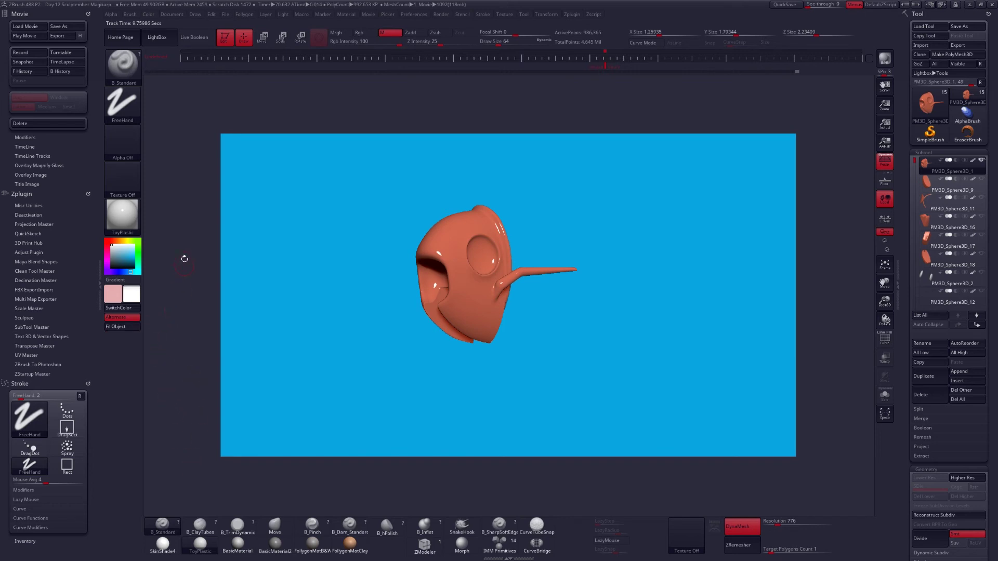
{"action": "left_click", "coordinate": [303, 541]}
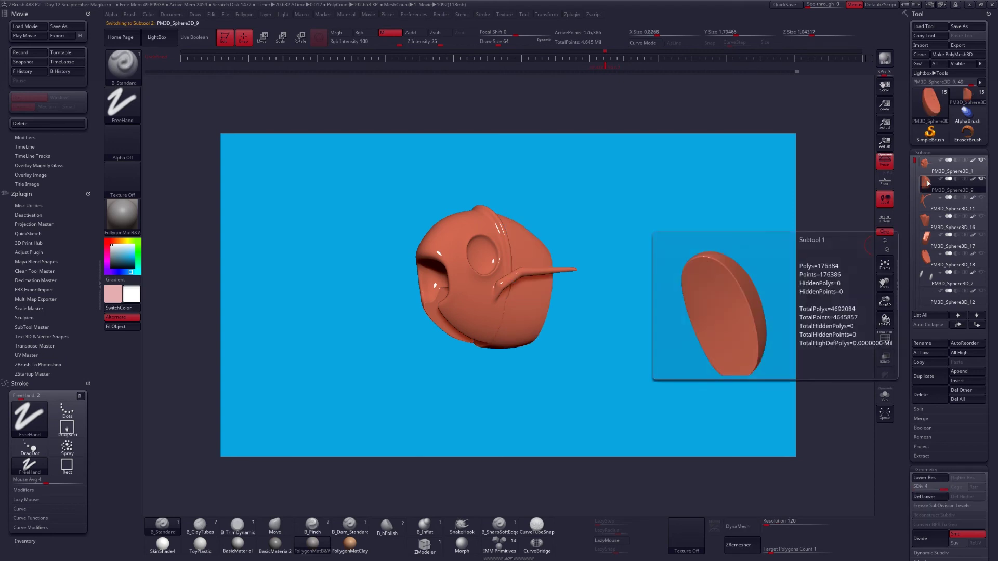
{"action": "left_click", "coordinate": [927, 182]}
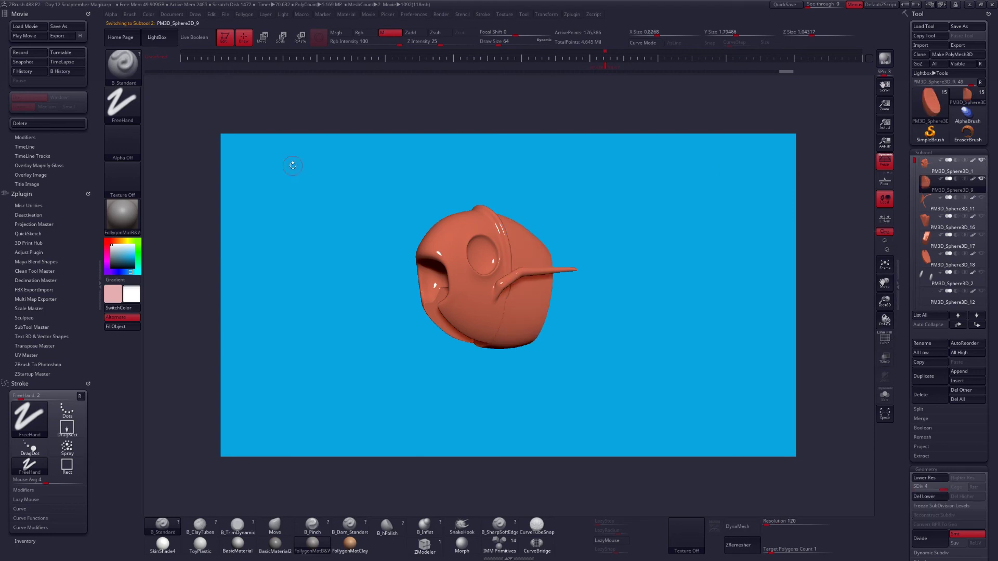
{"action": "left_click", "coordinate": [37, 72]}
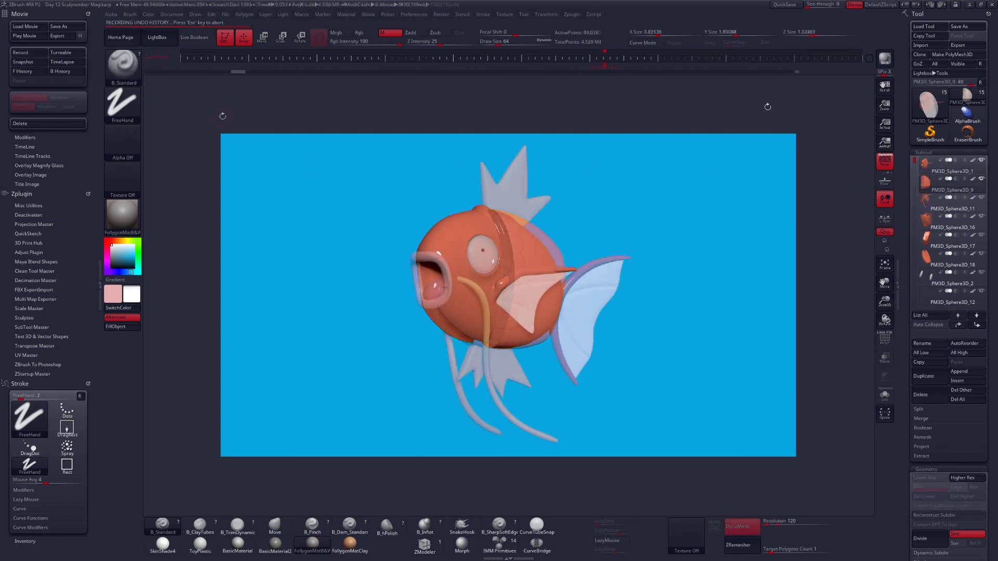
Export the recorded movie as ZBrush Movie.mpg and wait for the export to finish.
{"action": "left_click", "coordinate": [70, 38]}
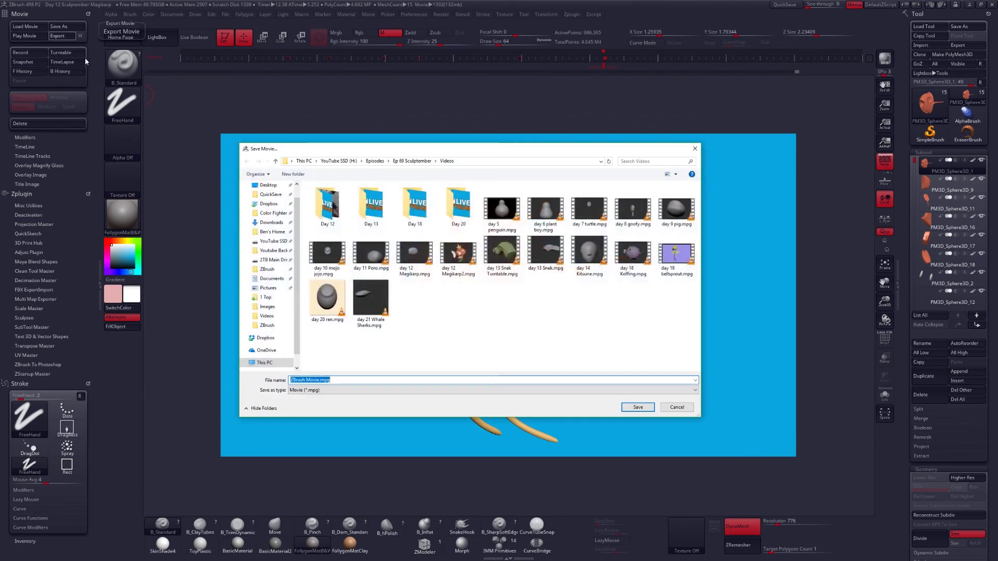
{"action": "left_click", "coordinate": [638, 407]}
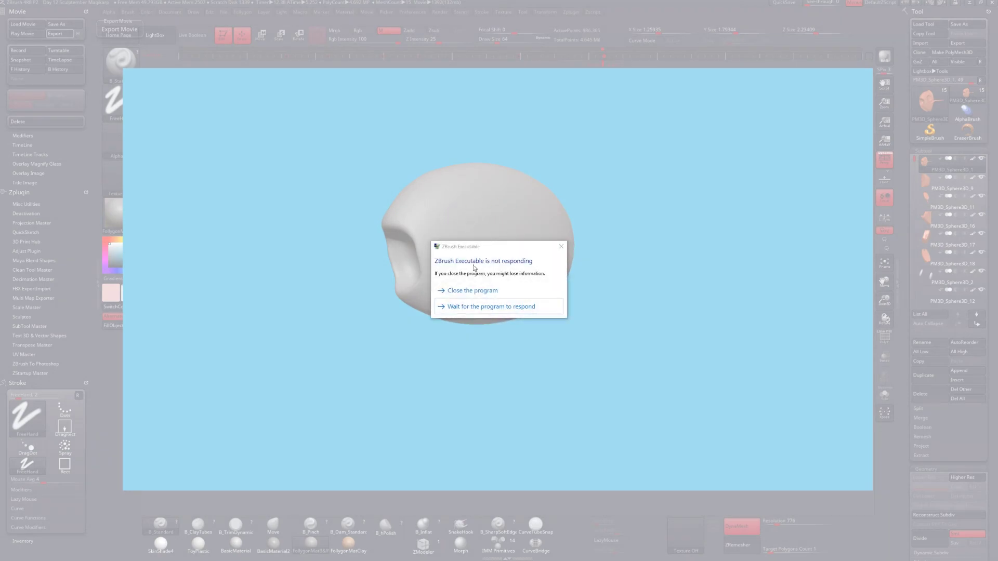
{"action": "left_click", "coordinate": [484, 308]}
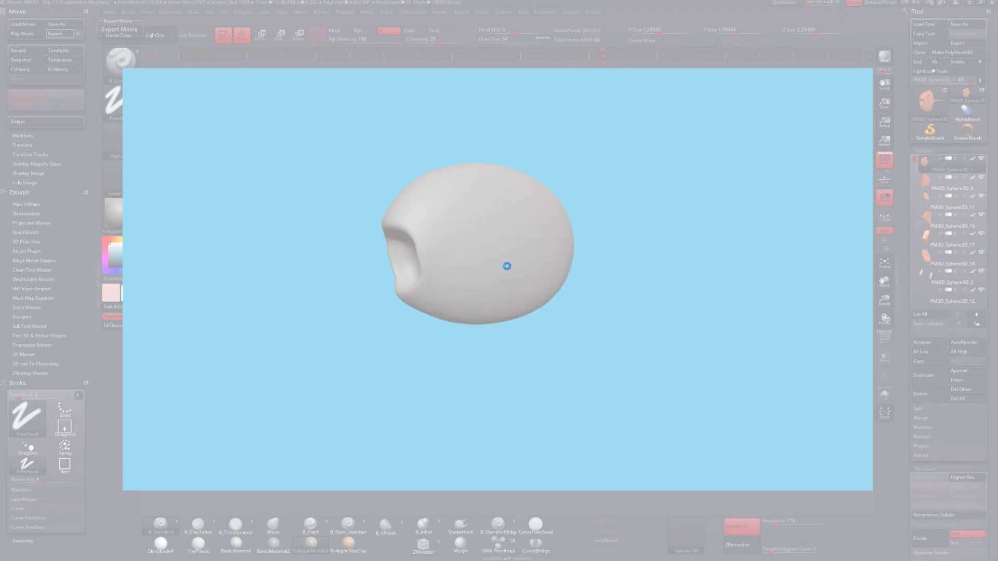